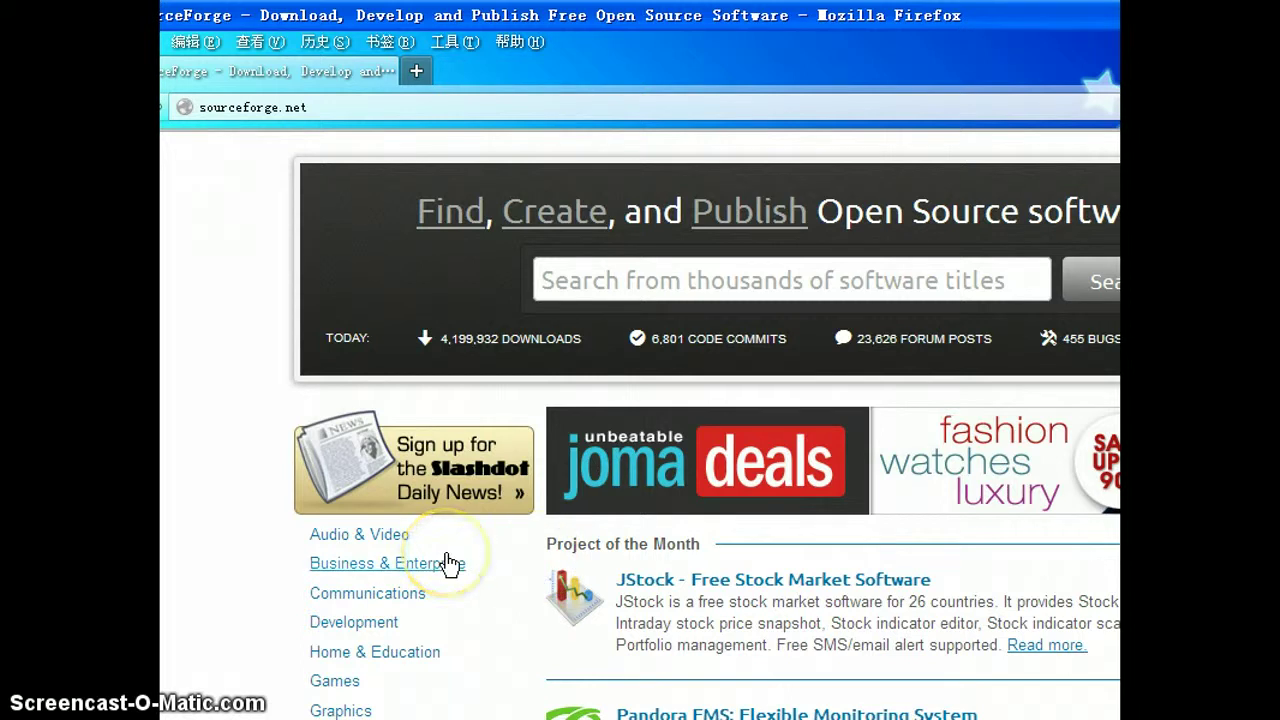
- Open the JStock - Free Stock Market Software project featured as Project of the Month on SourceForge
{"action": "left_click", "coordinate": [452, 564]}
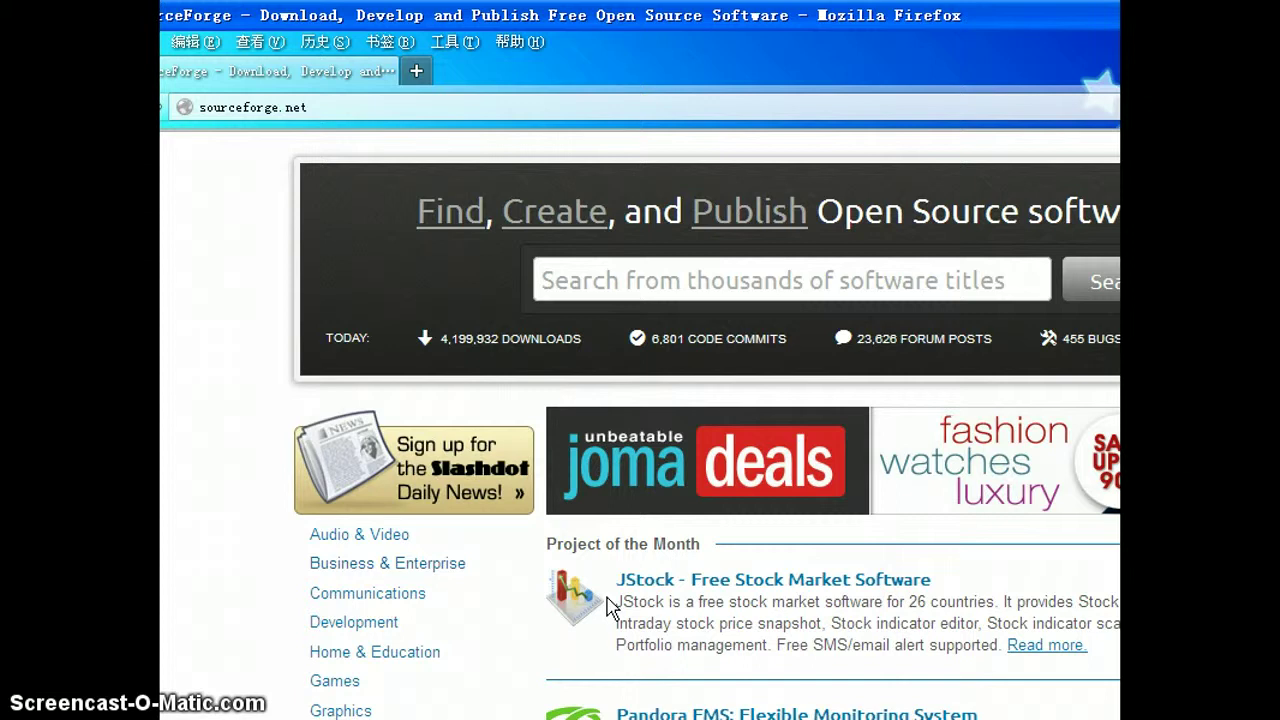
{"action": "left_click", "coordinate": [625, 572]}
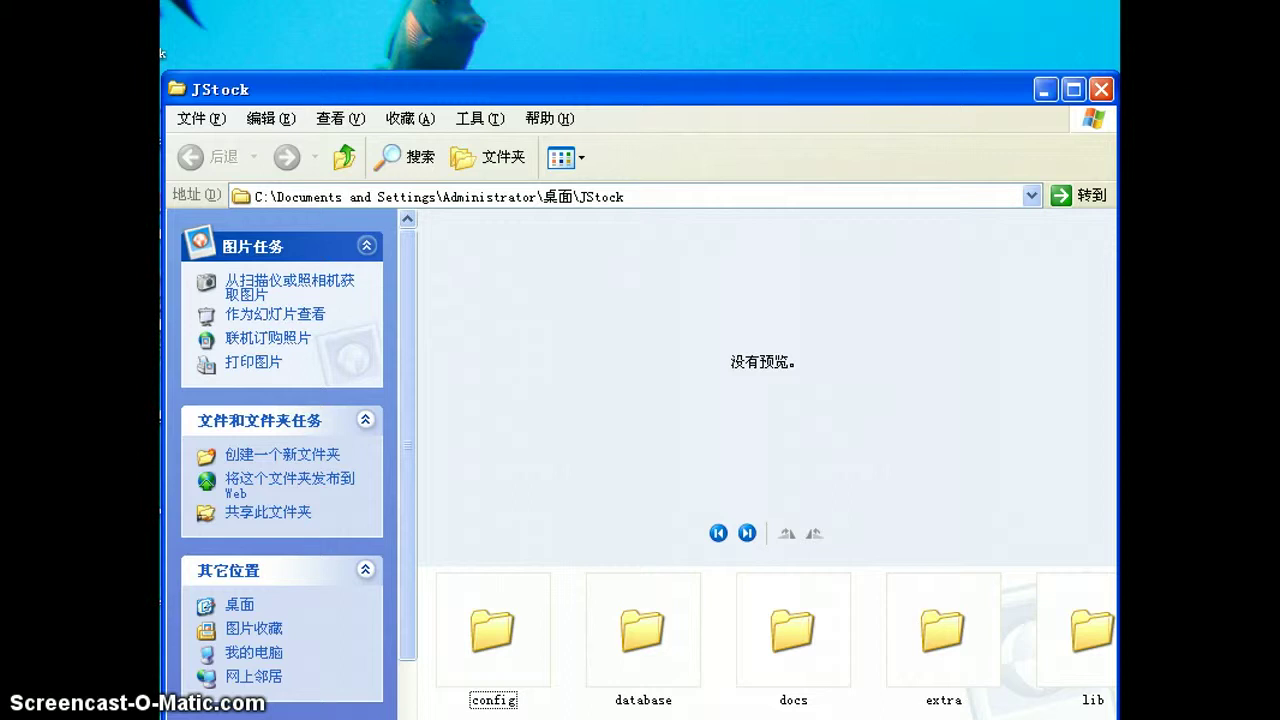
- Launch jstock.exe from the JStock folder on the desktop
{"action": "scroll", "coordinate": [774, 641], "scroll_direction": "right", "scroll_amount": 1}
{"action": "scroll", "coordinate": [768, 640], "scroll_direction": "right", "scroll_amount": 3}
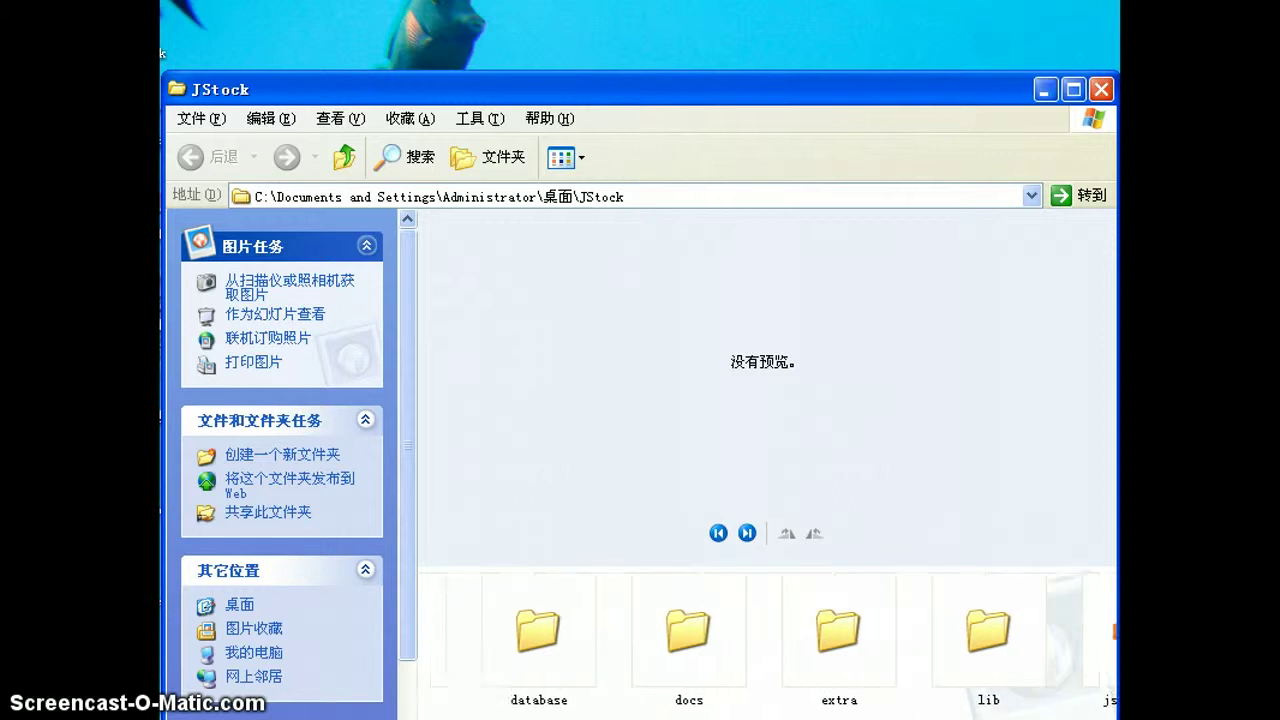
{"action": "scroll", "coordinate": [768, 640], "scroll_direction": "right", "scroll_amount": 2}
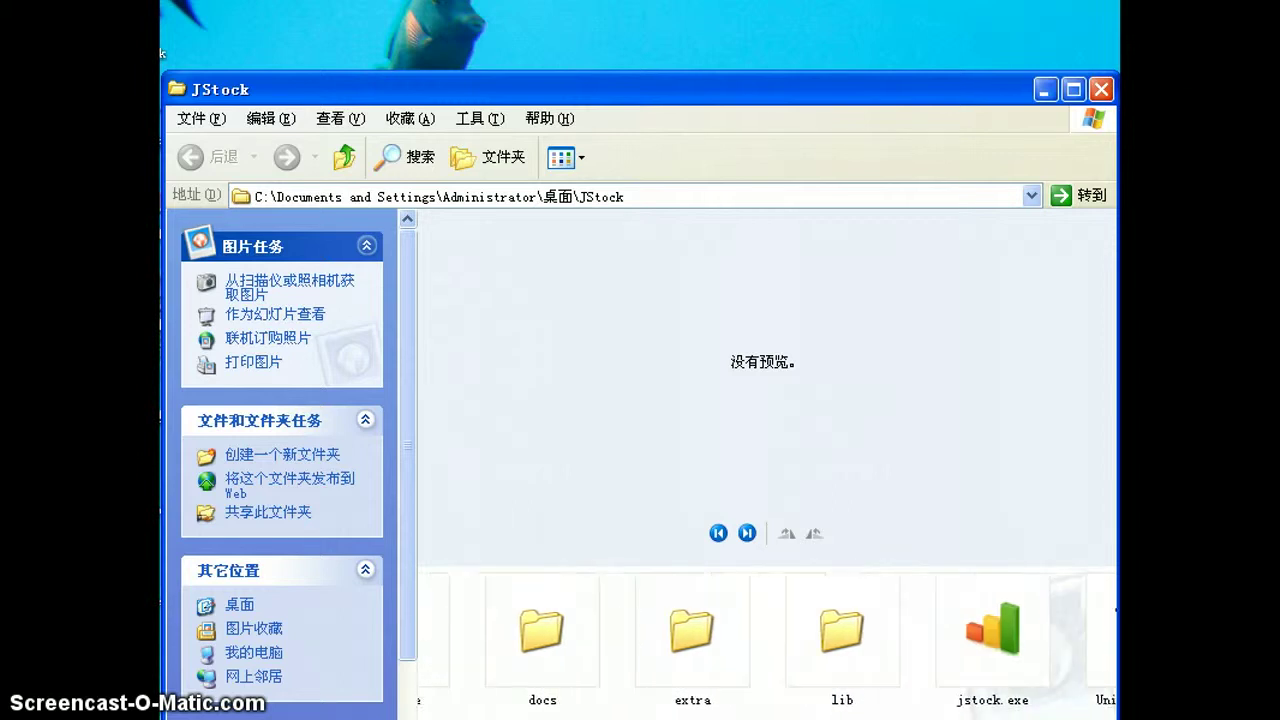
{"action": "double_click", "coordinate": [993, 678]}
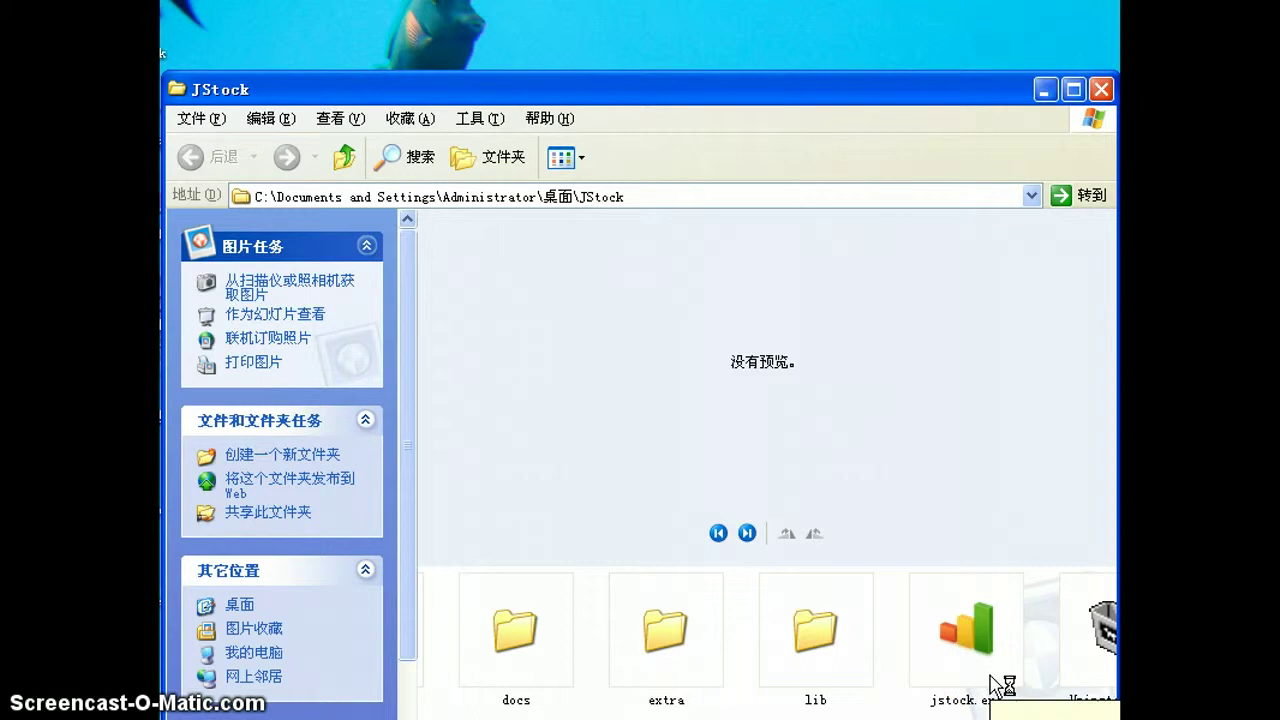
{"action": "left_click", "coordinate": [985, 678]}
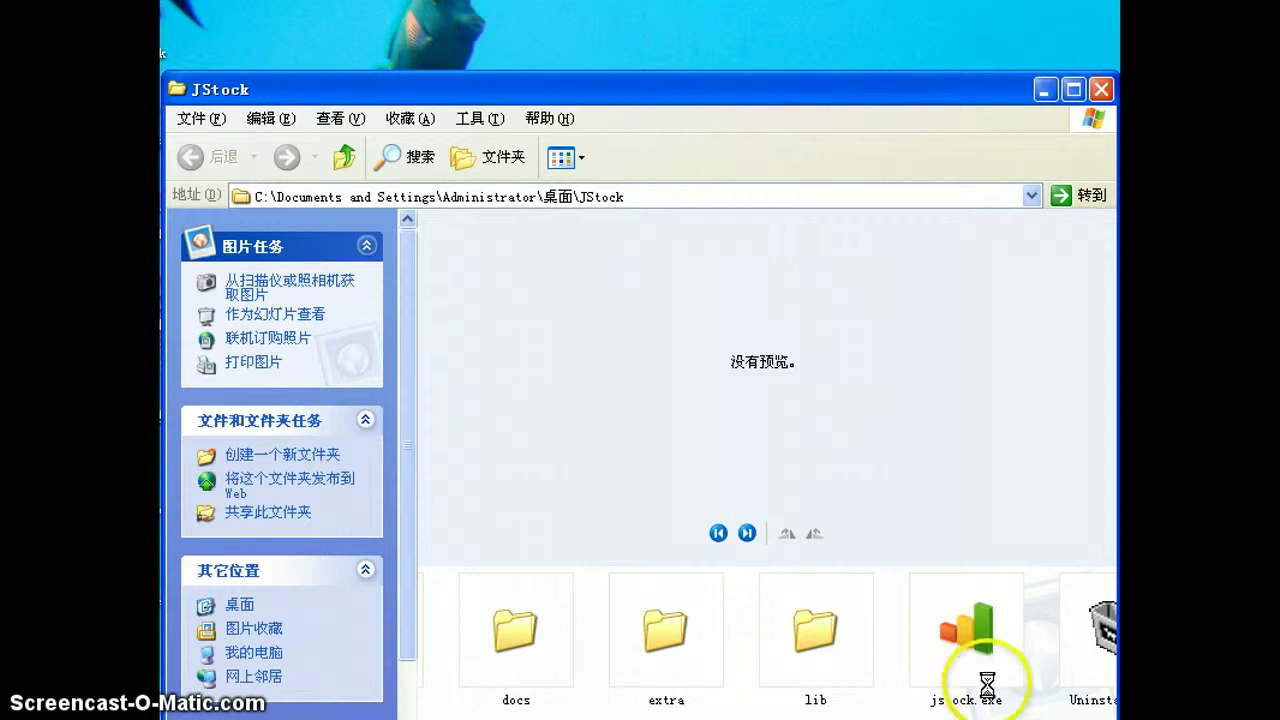
{"action": "left_click", "coordinate": [986, 678]}
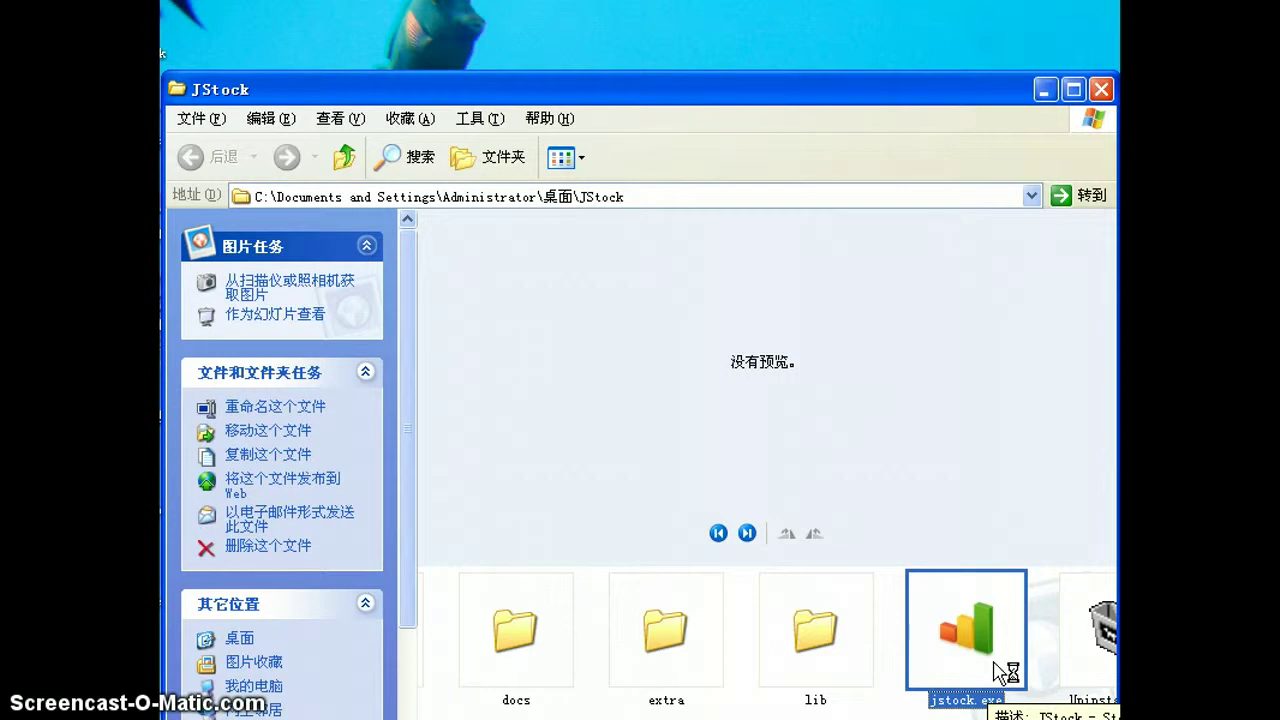
{"action": "double_click", "coordinate": [982, 640]}
{"action": "double_click", "coordinate": [985, 642]}
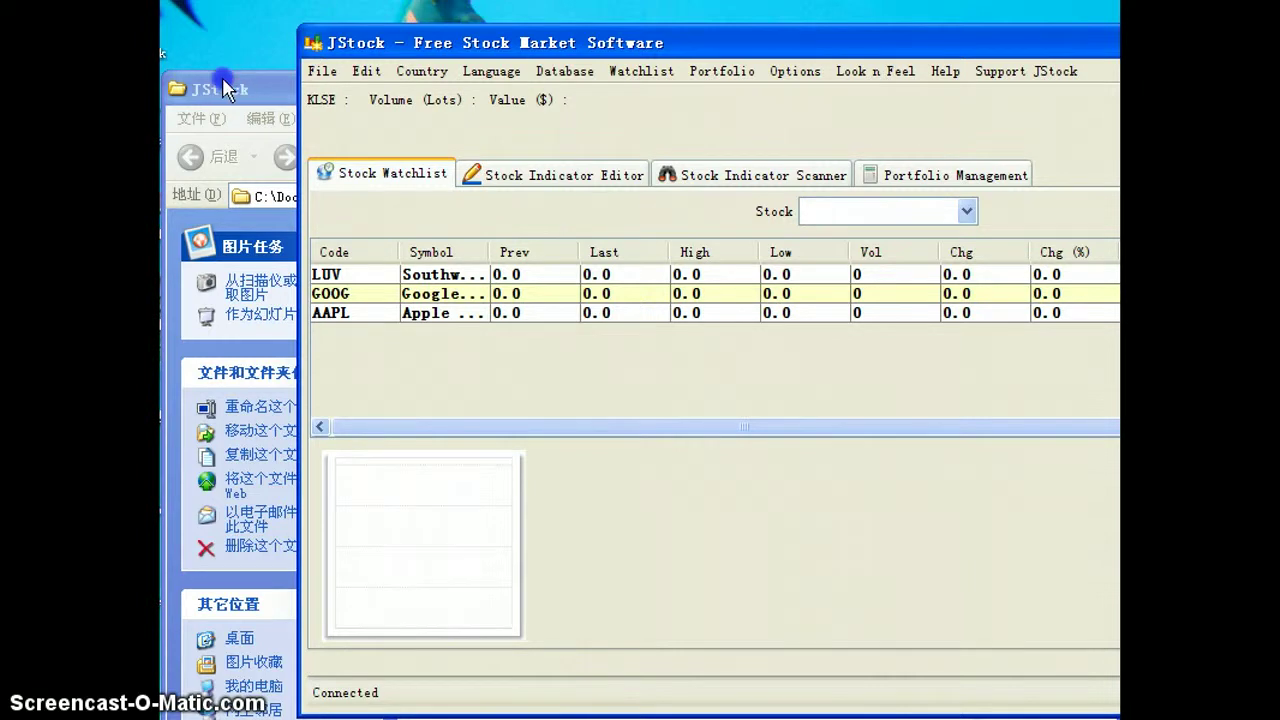
{"action": "left_click", "coordinate": [223, 86]}
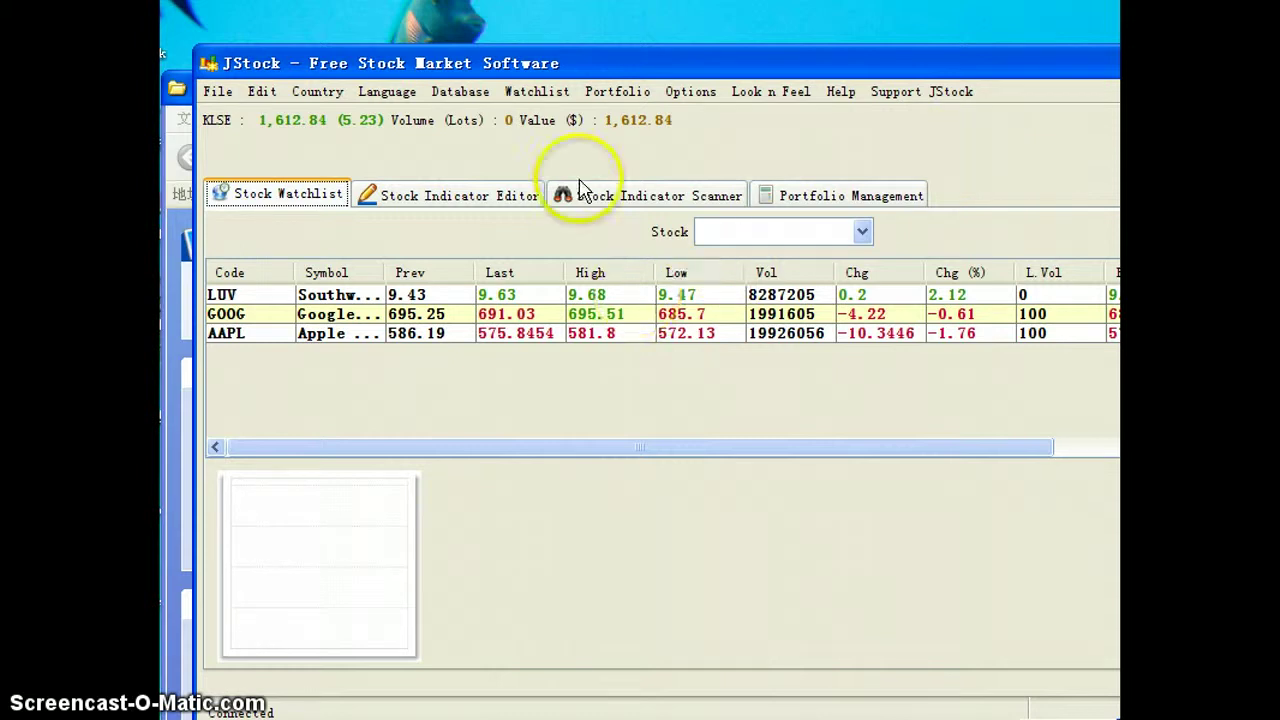
{"action": "left_click", "coordinate": [260, 312]}
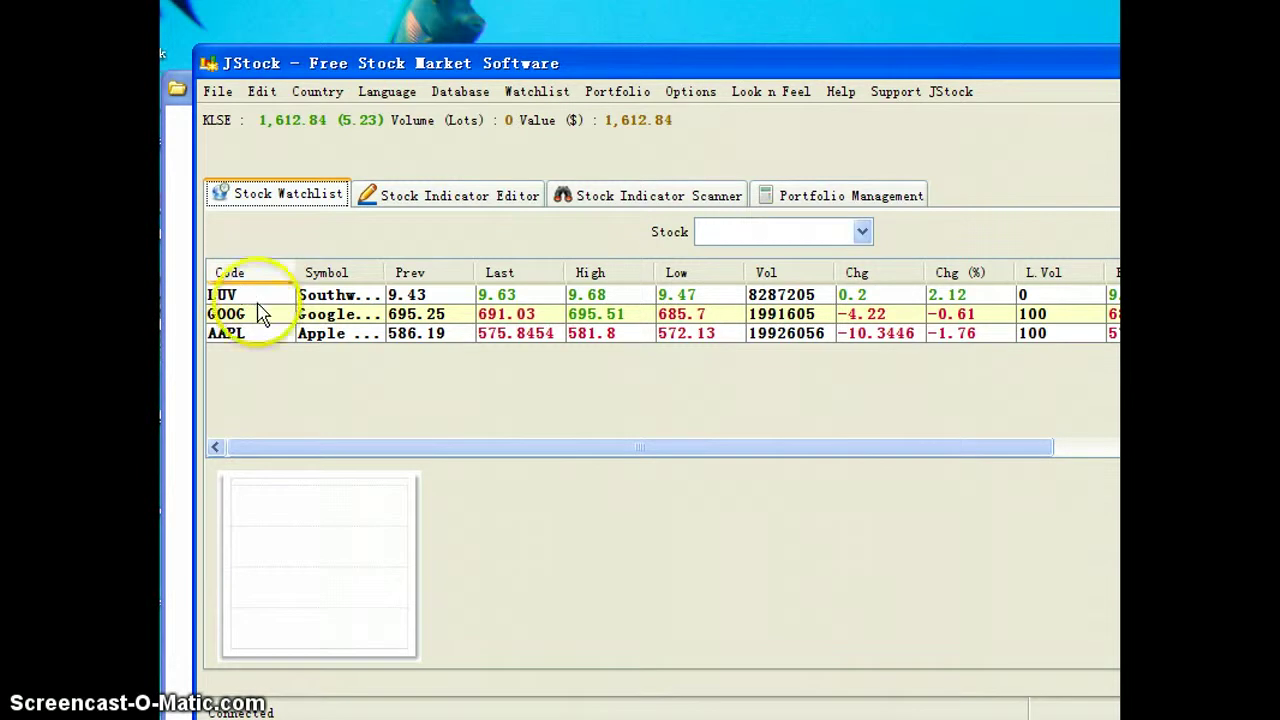
{"action": "mouse_move", "coordinate": [260, 312]}
{"action": "left_mouse_down"}
{"action": "mouse_move", "coordinate": [263, 334]}
{"action": "mouse_move", "coordinate": [286, 129]}
{"action": "left_mouse_up"}
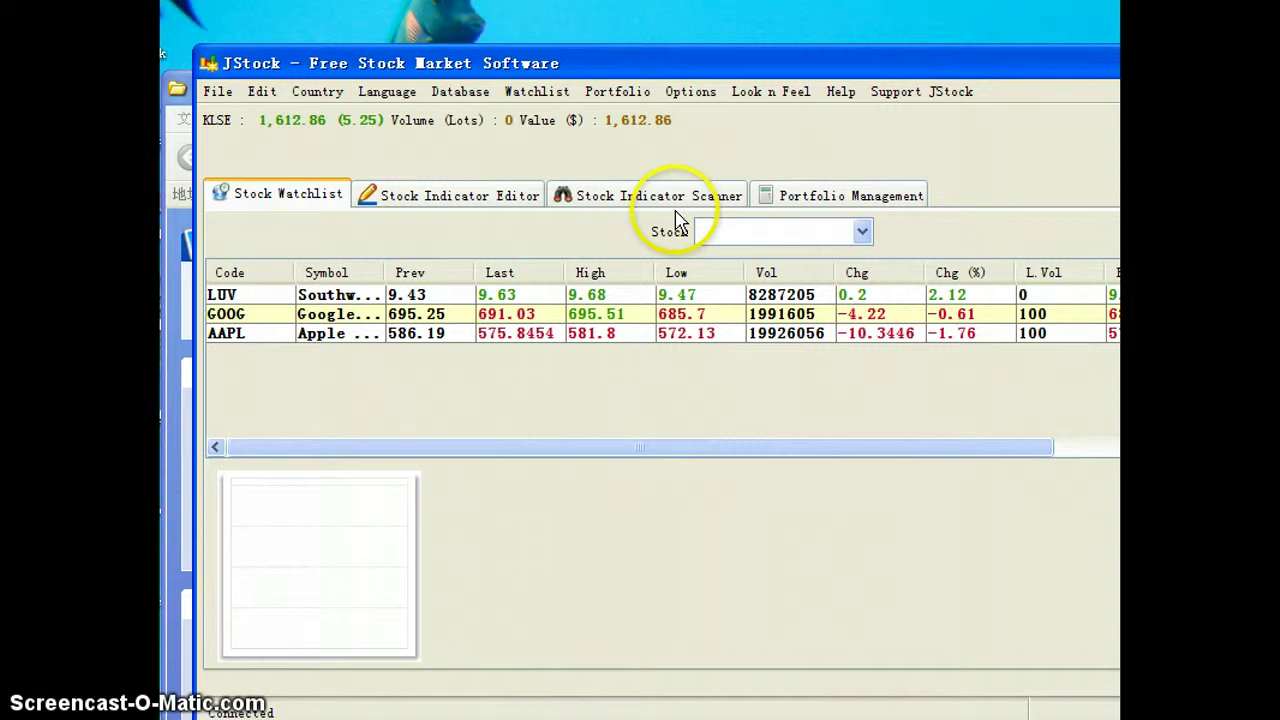
- Look through the interface languages offered for the program and leave the list without choosing one
{"action": "left_click", "coordinate": [410, 91]}
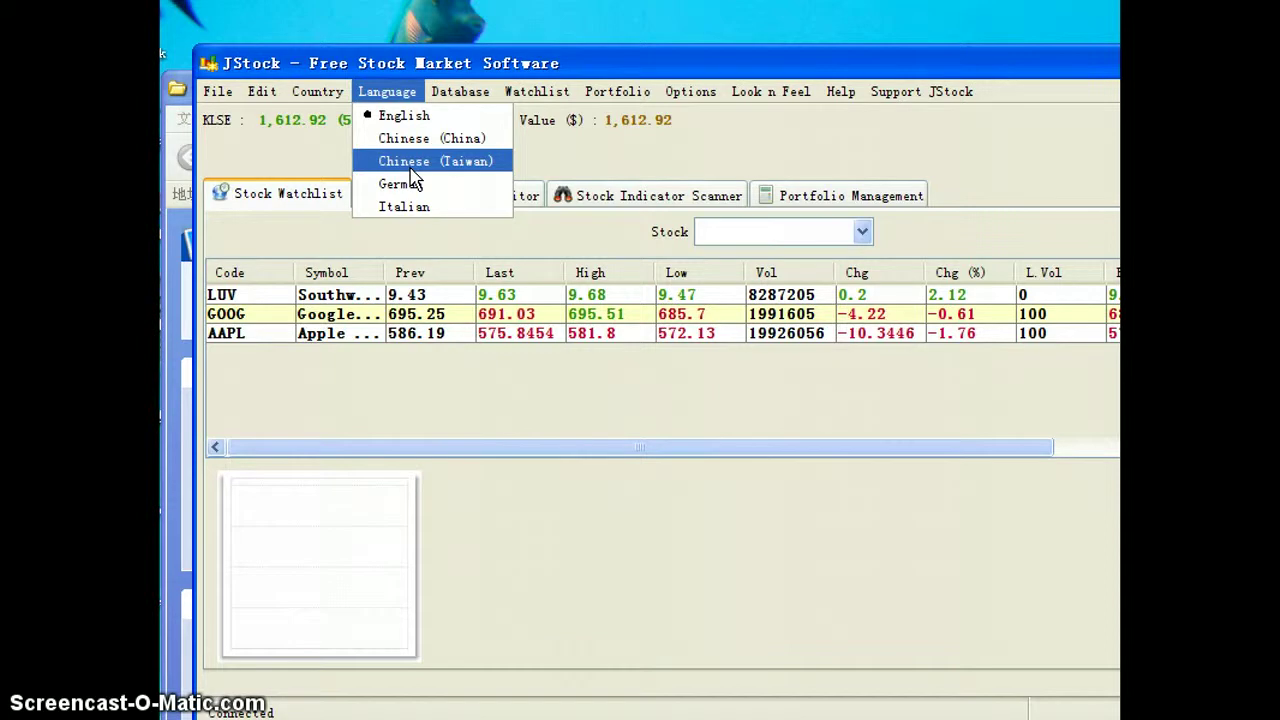
{"action": "left_click", "coordinate": [415, 187]}
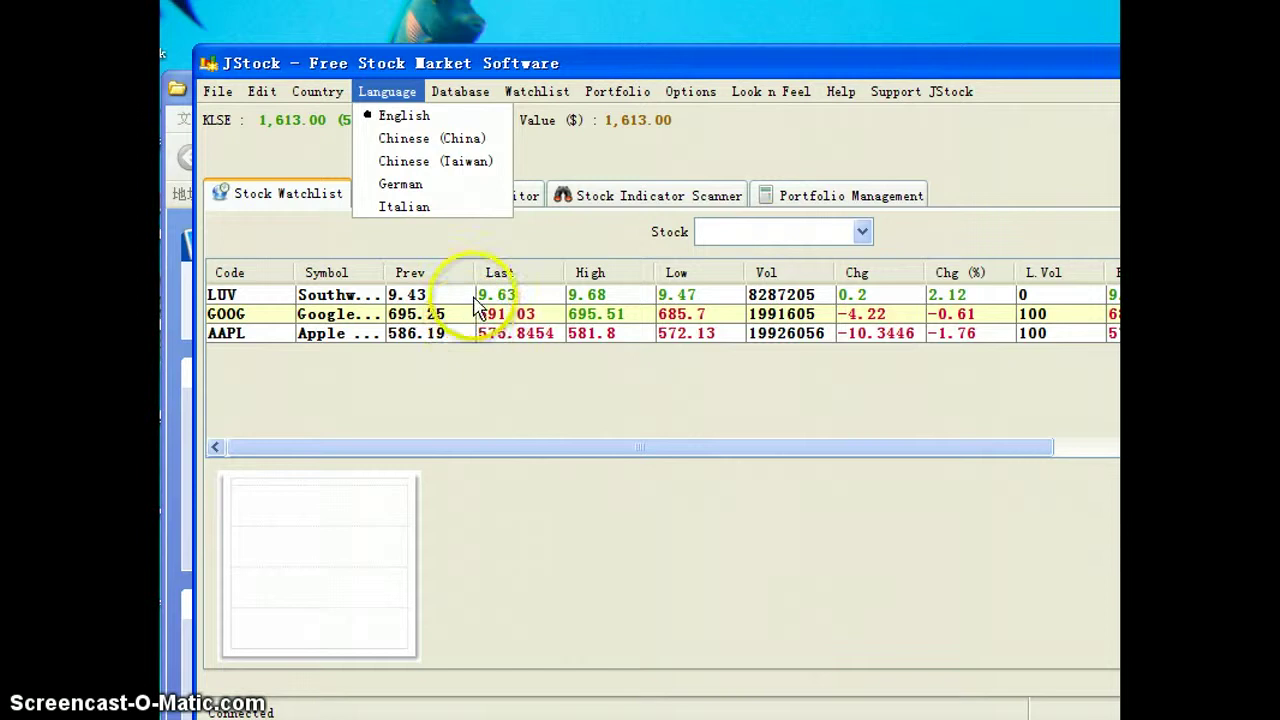
{"action": "left_click", "coordinate": [455, 348]}
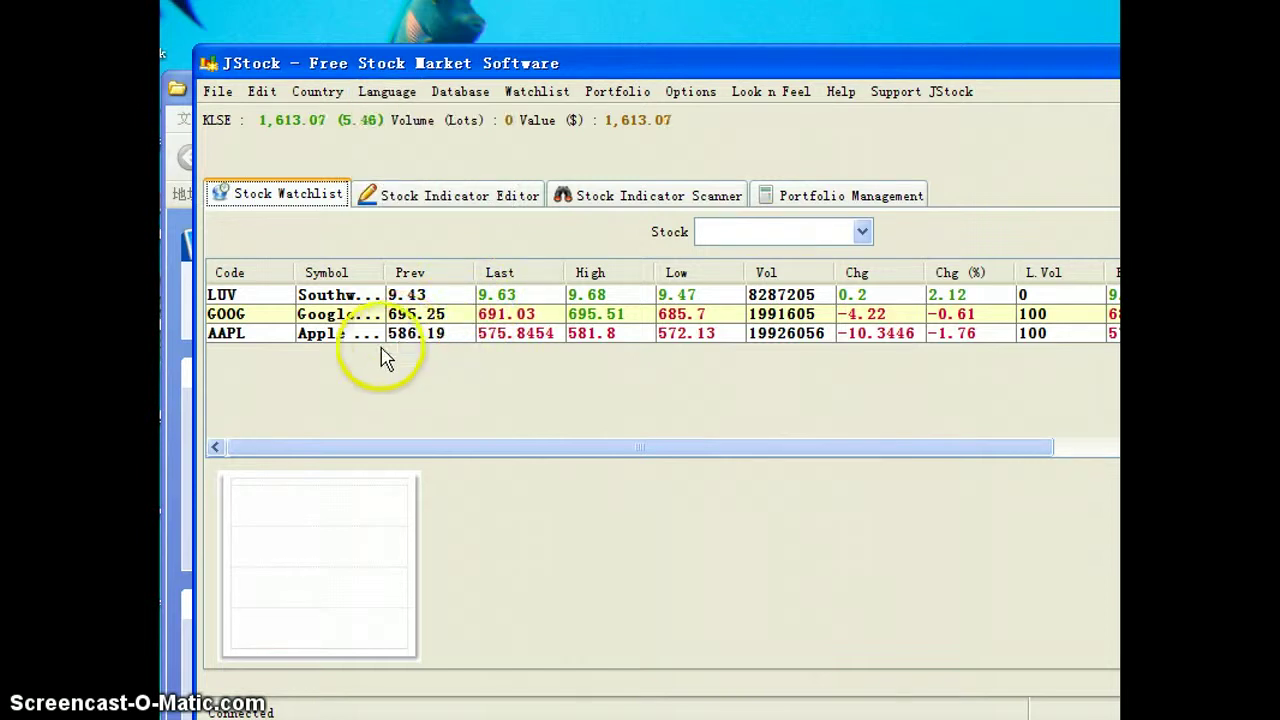
- Open the price history chart of the LUV stock from the watchlist
{"action": "left_click", "coordinate": [252, 298]}
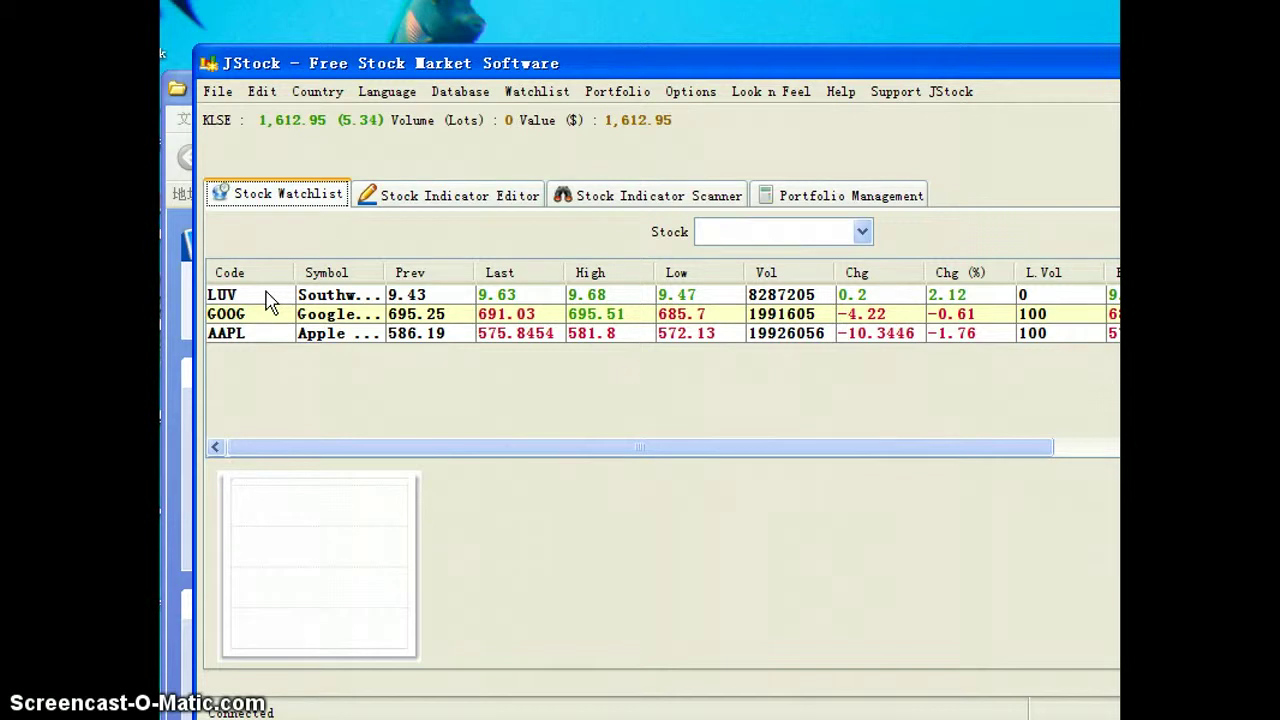
{"action": "left_click", "coordinate": [205, 330]}
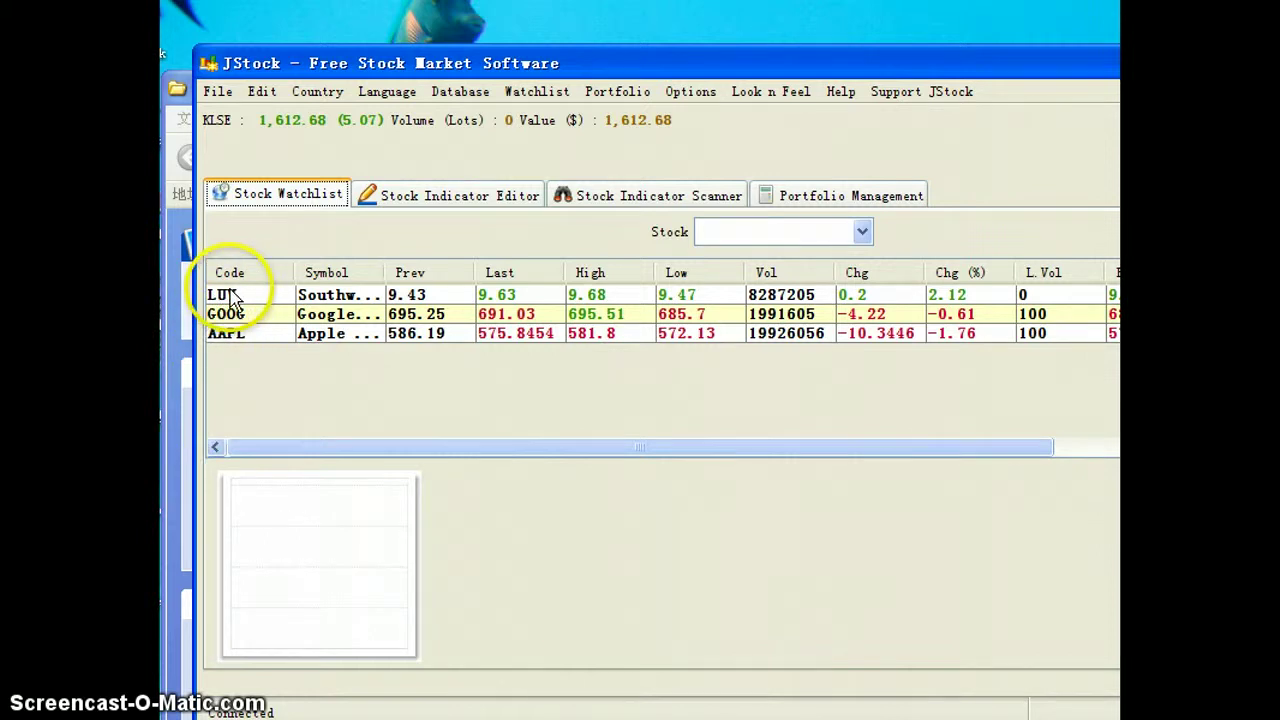
{"action": "right_click", "coordinate": [231, 297]}
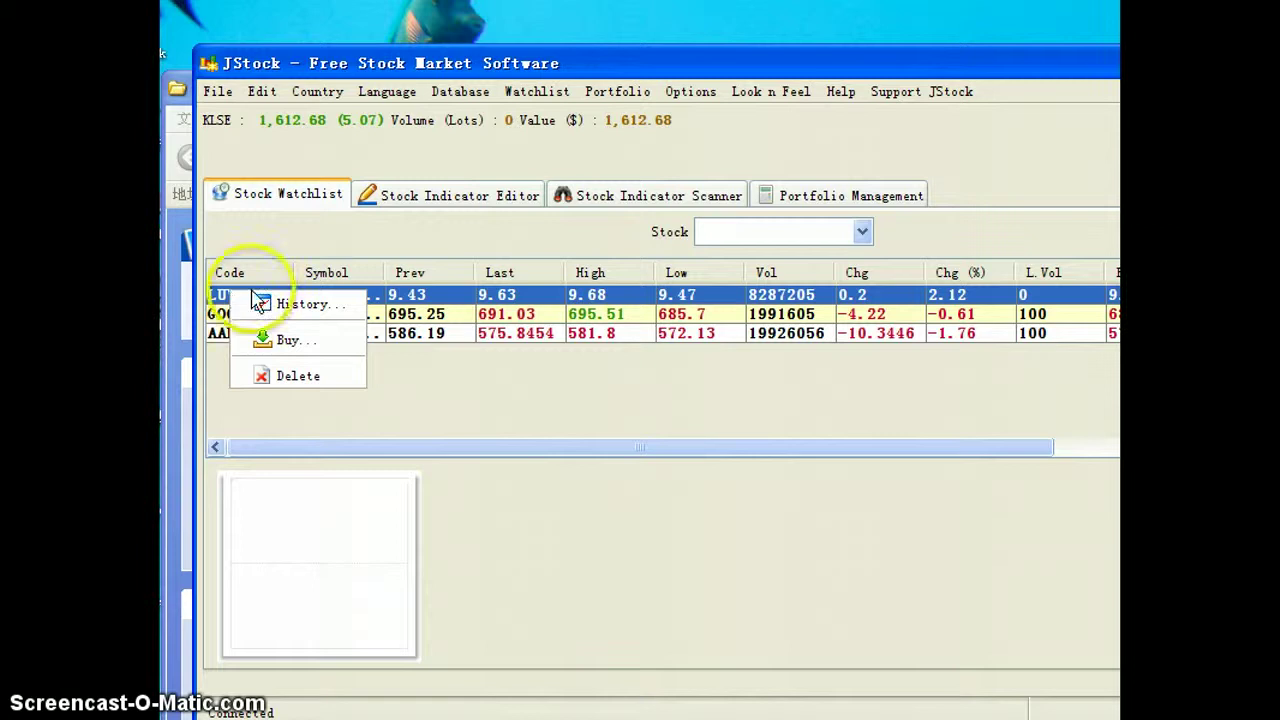
{"action": "left_click", "coordinate": [288, 304]}
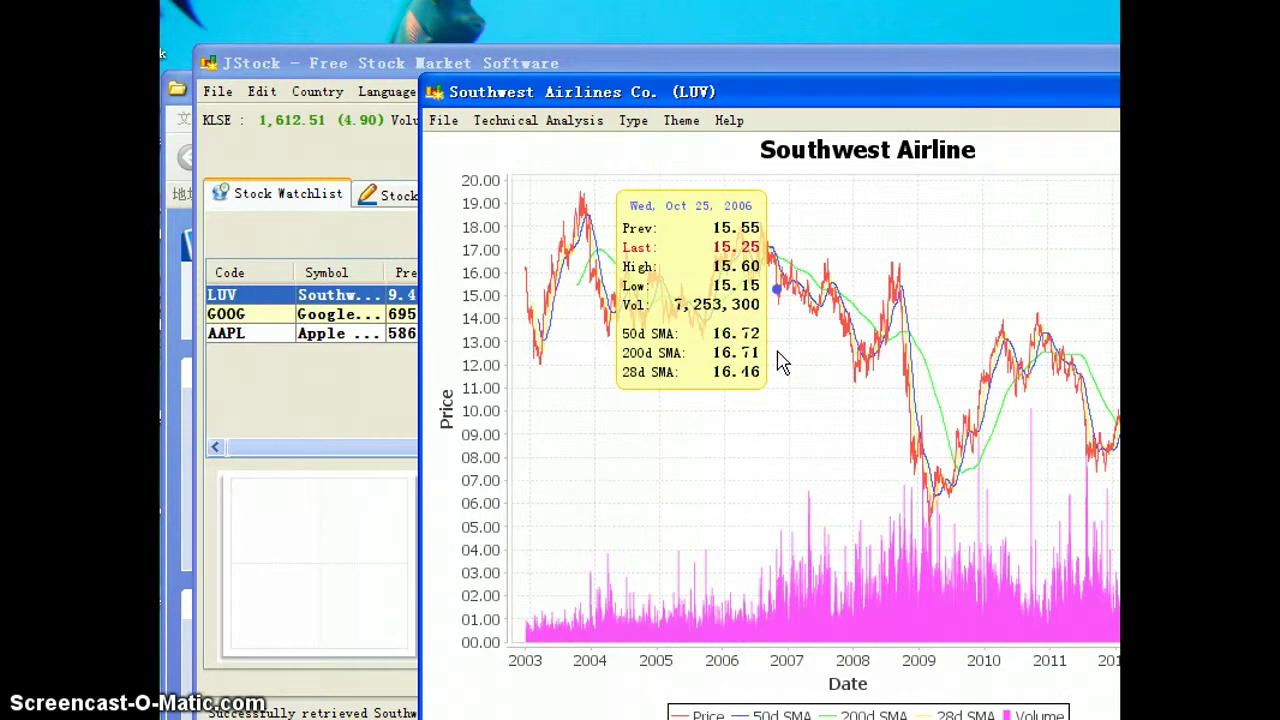
- Check which simple moving average (SMA) periods can be shown on the Southwest Airlines chart
{"action": "left_click", "coordinate": [783, 348]}
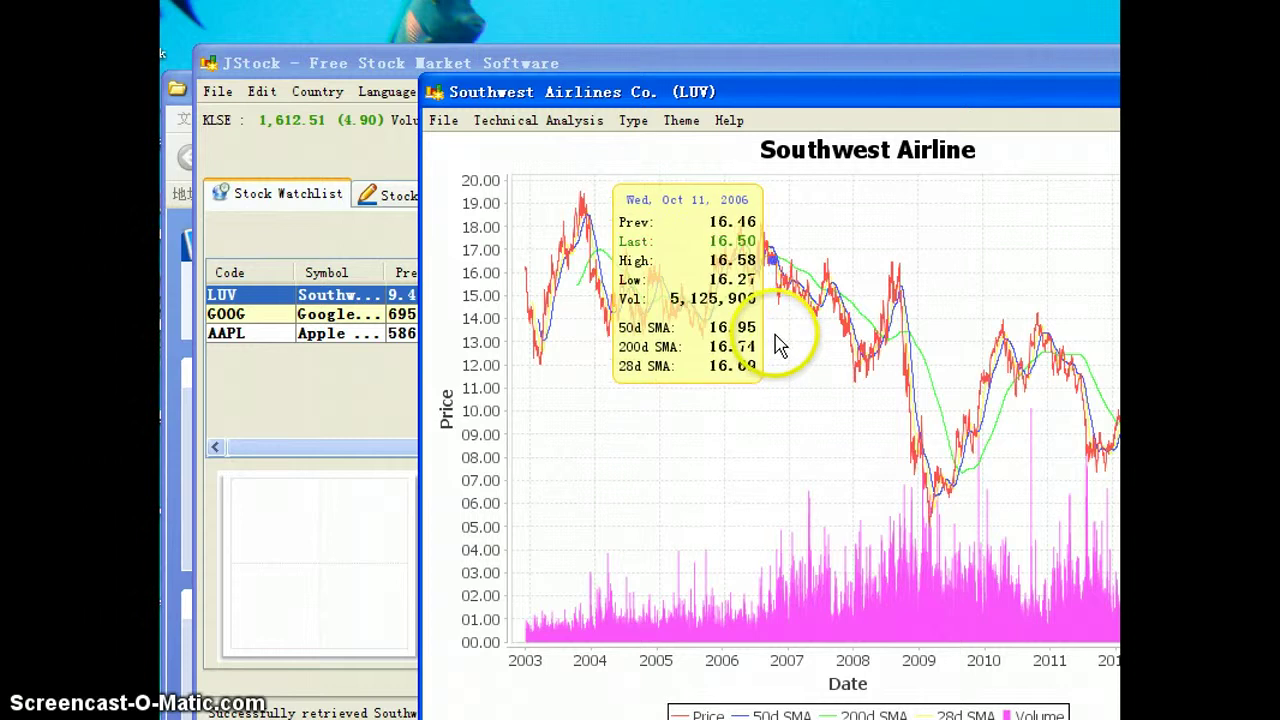
{"action": "left_click", "coordinate": [698, 304]}
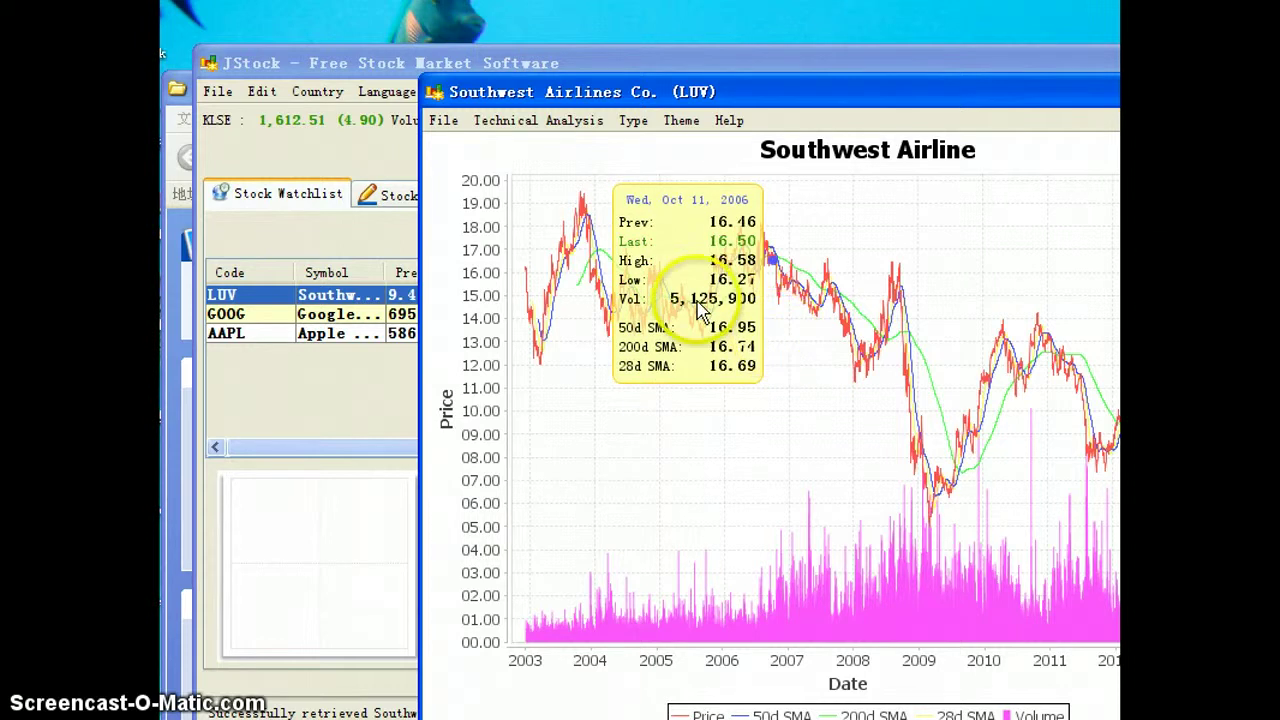
{"action": "left_click", "coordinate": [562, 127]}
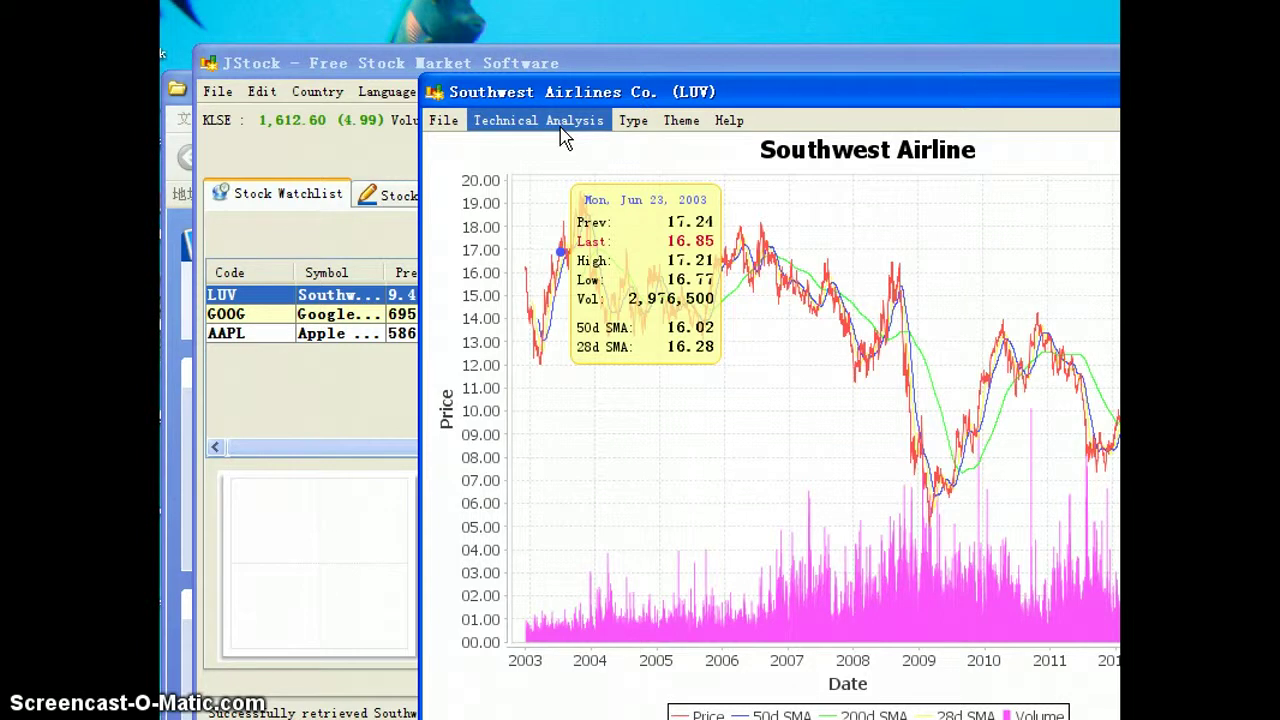
{"action": "left_click", "coordinate": [561, 130]}
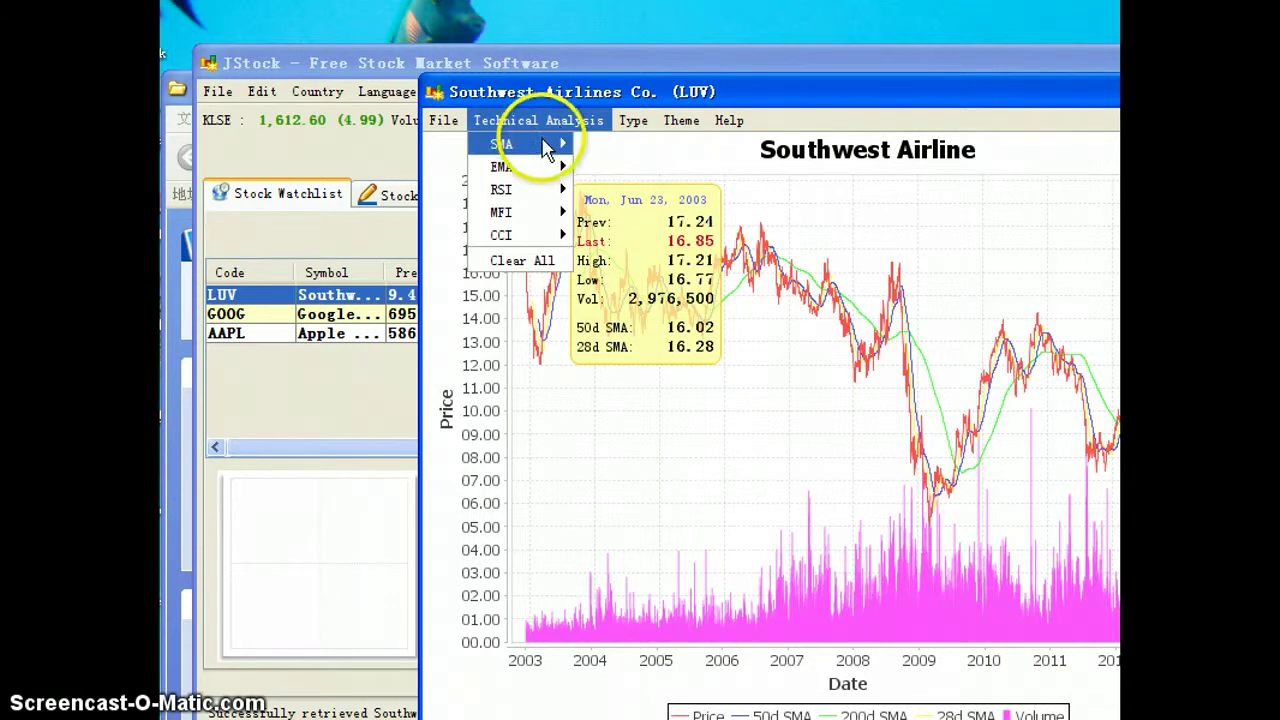
{"action": "left_click", "coordinate": [535, 146]}
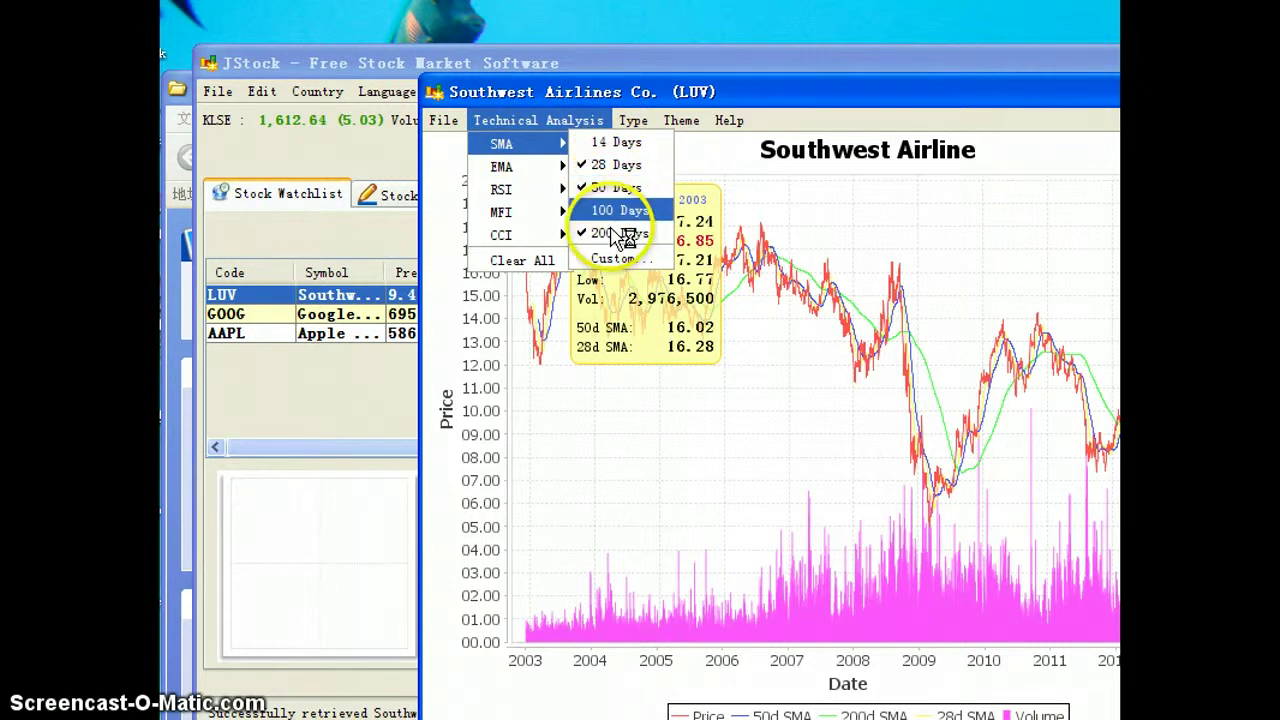
{"action": "left_click", "coordinate": [771, 363]}
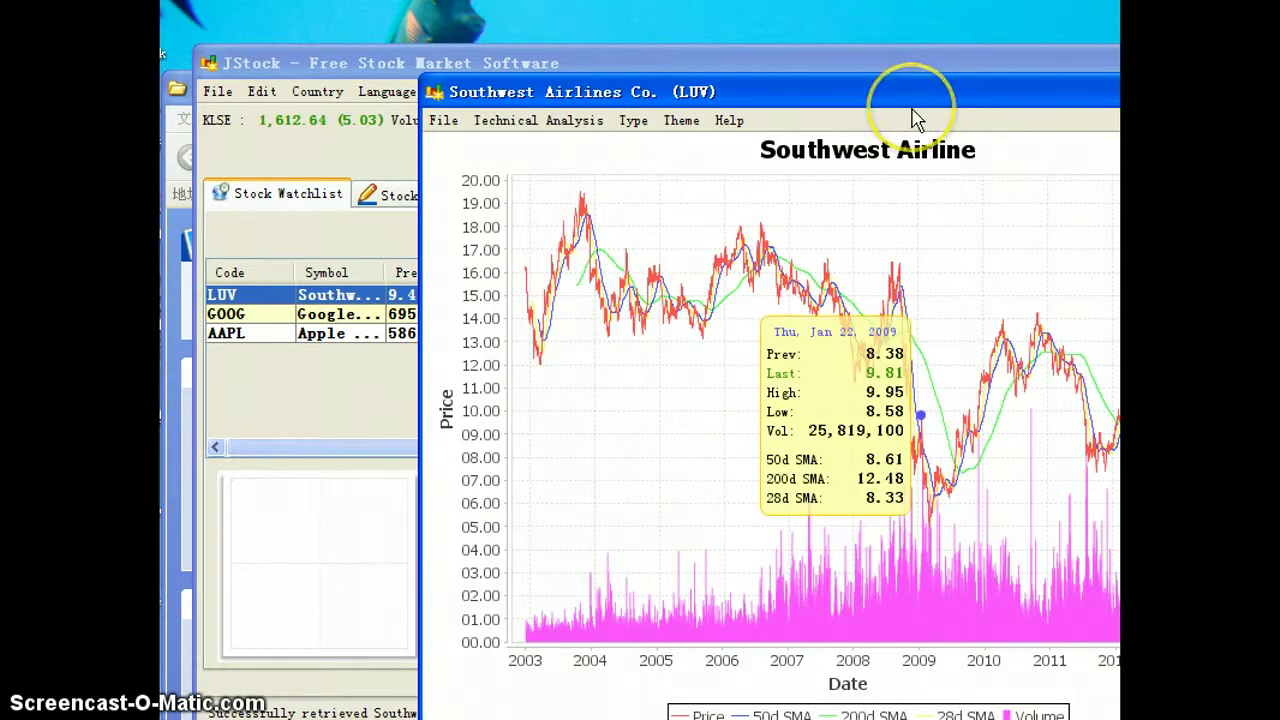
- Examine the daily price, volume and moving average values at different dates along the Southwest Airlines chart
{"action": "left_click", "coordinate": [838, 118]}
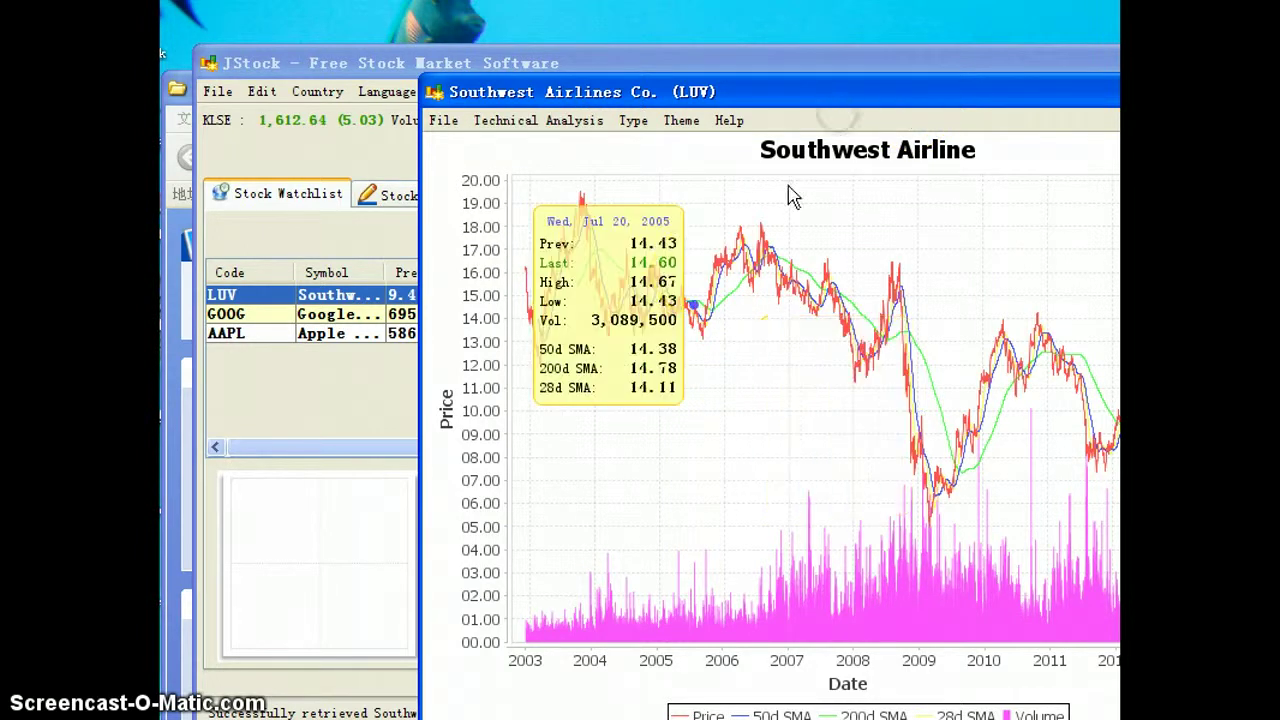
{"action": "left_click", "coordinate": [800, 366]}
{"action": "left_click", "coordinate": [797, 320]}
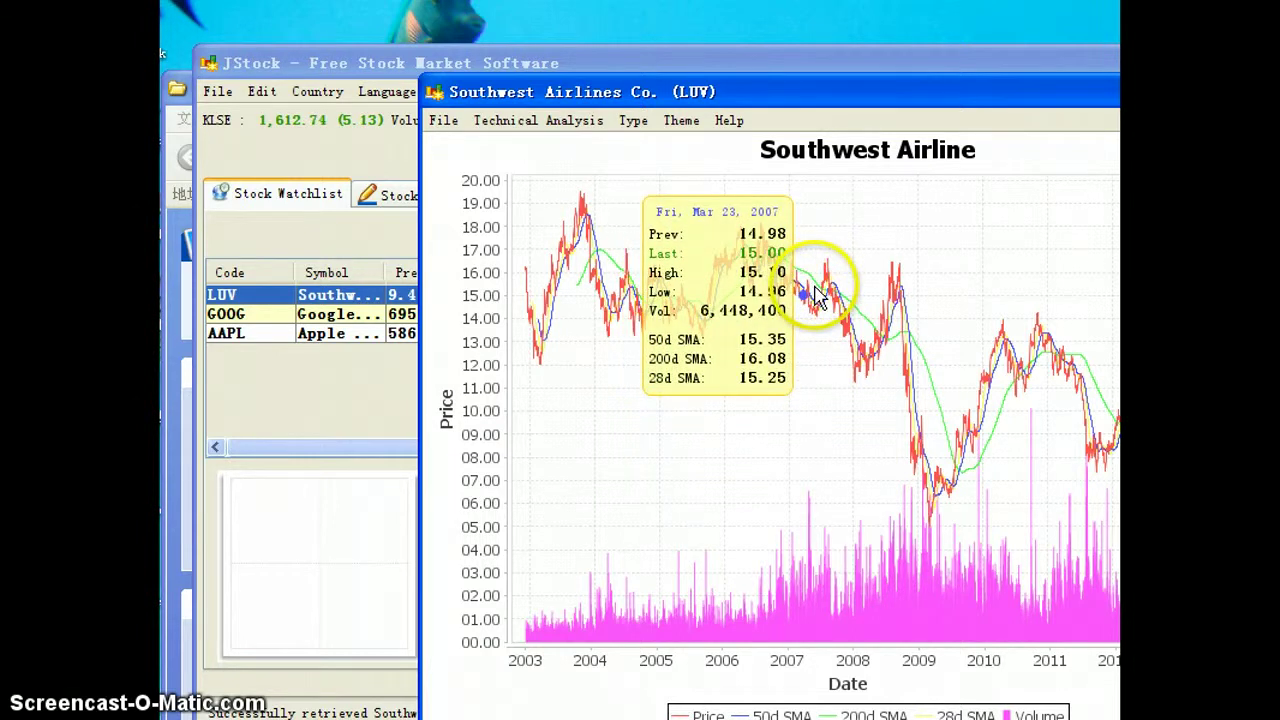
{"action": "mouse_move", "coordinate": [818, 304]}
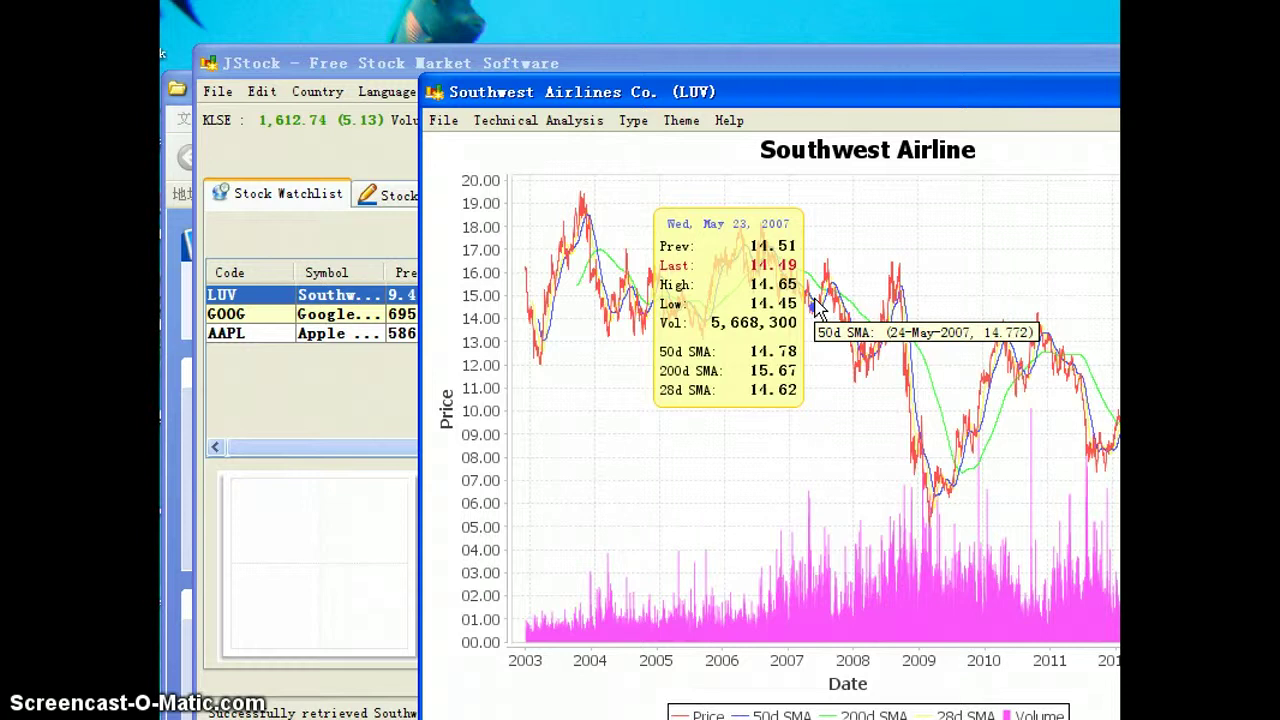
{"action": "left_click", "coordinate": [836, 283]}
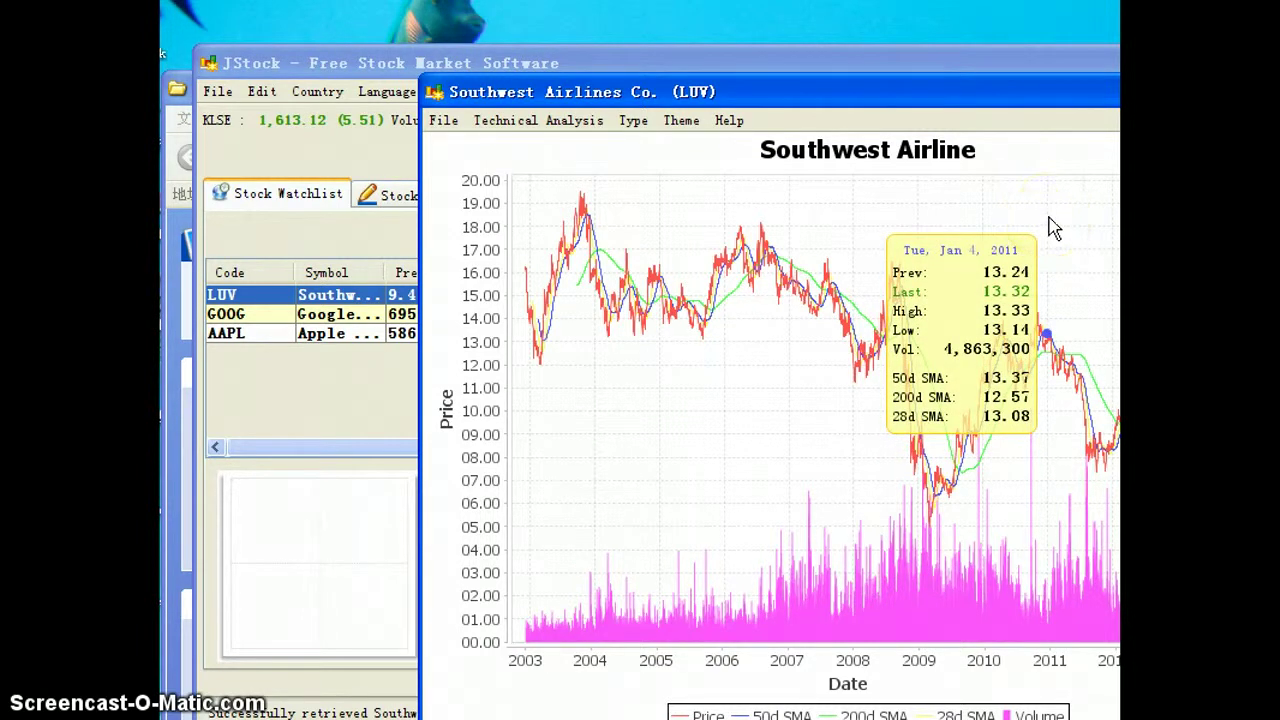
{"action": "left_click", "coordinate": [1062, 250]}
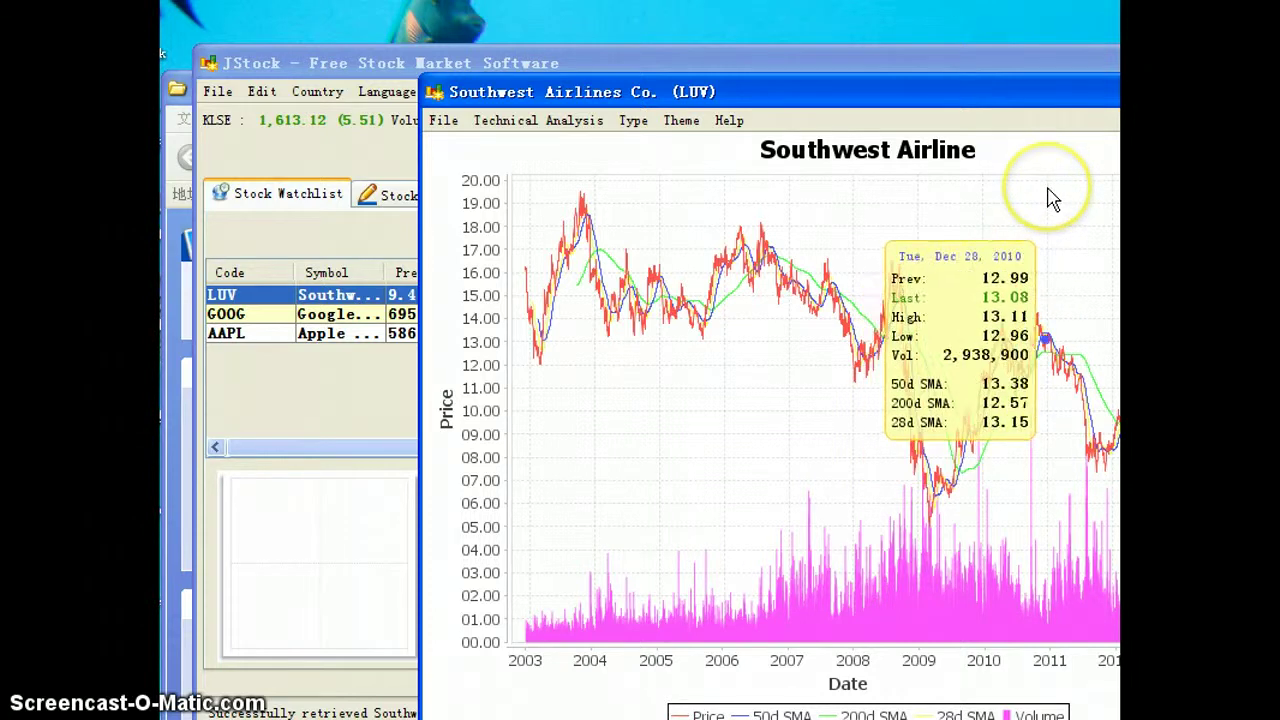
{"action": "left_click", "coordinate": [840, 388]}
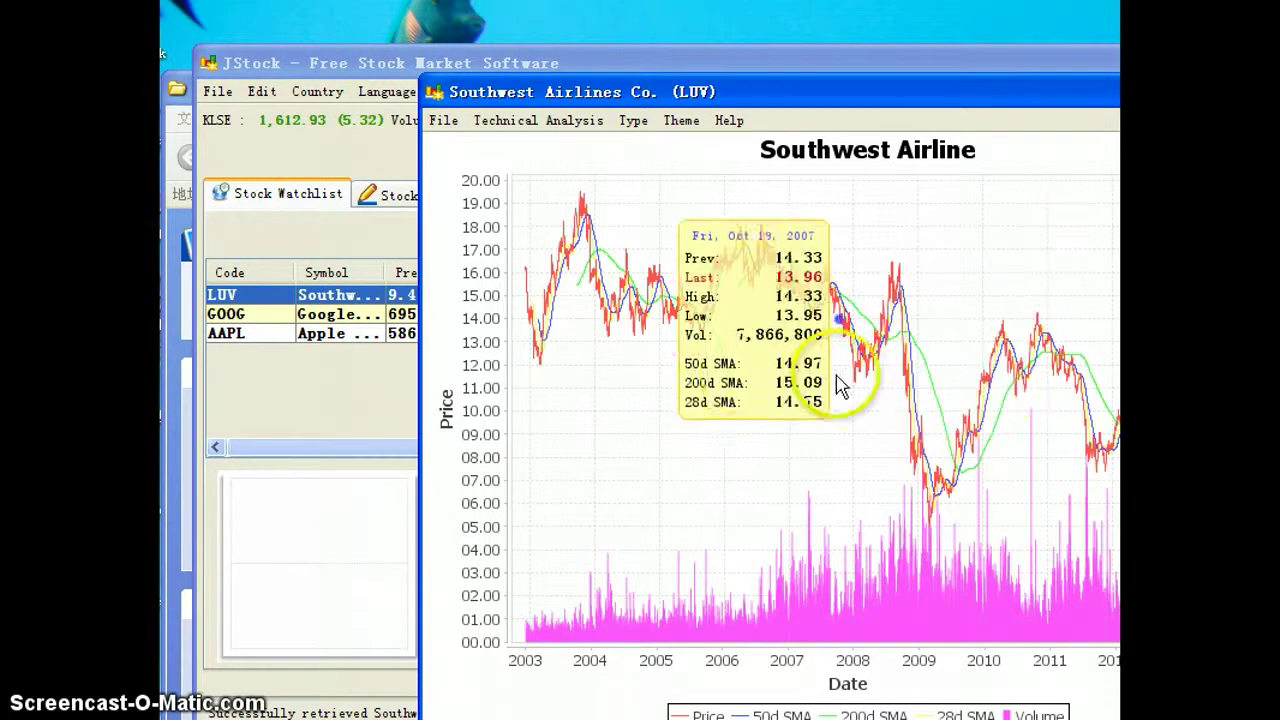
{"action": "left_click", "coordinate": [743, 363]}
{"action": "left_click", "coordinate": [768, 538]}
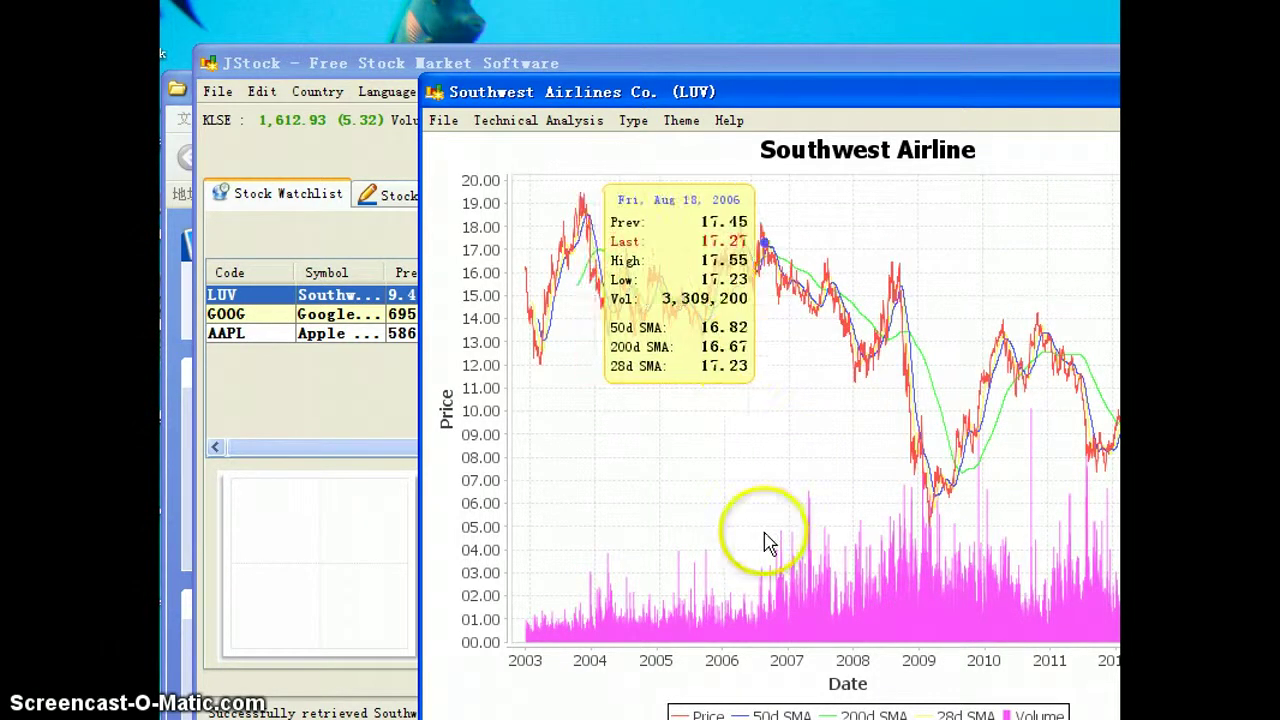